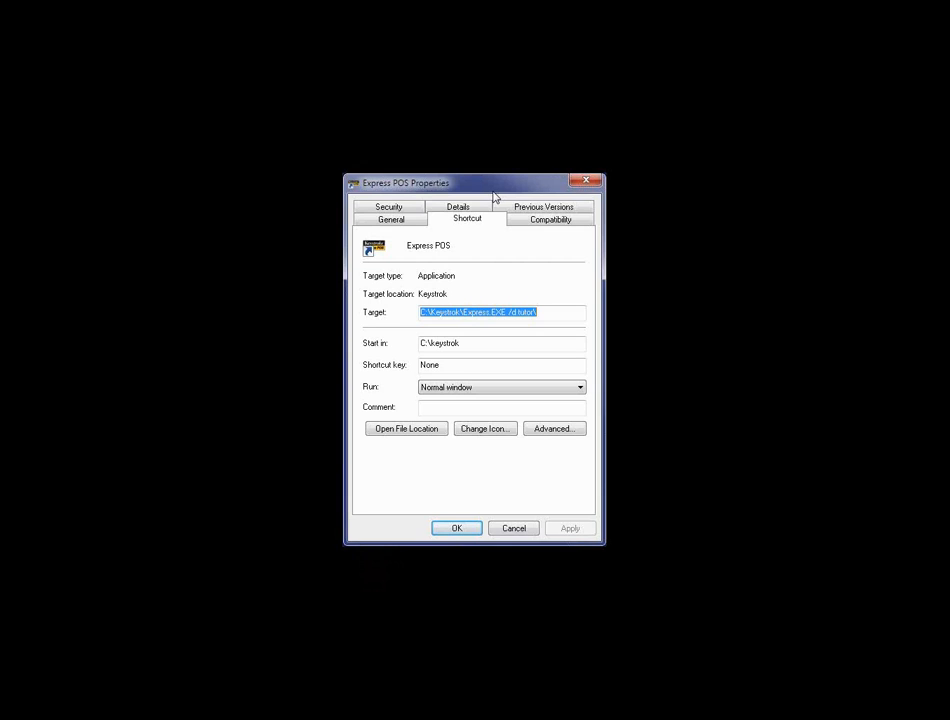
- Close the Express POS shortcut properties and log in to Keystroke Express POS with the clerk number
click(459, 527)
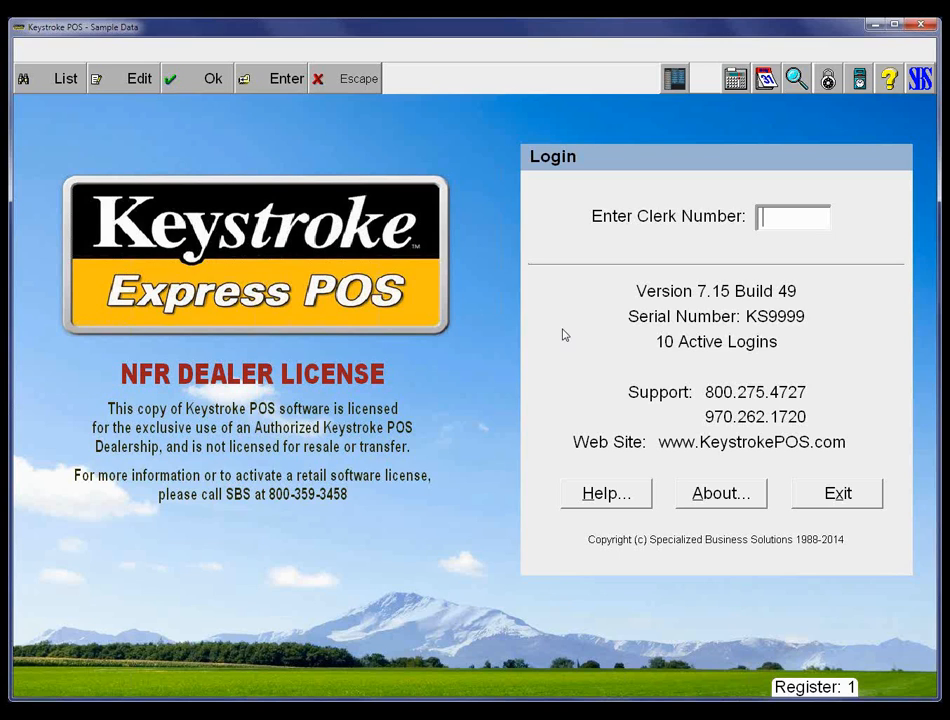
text(1)
key(Return)
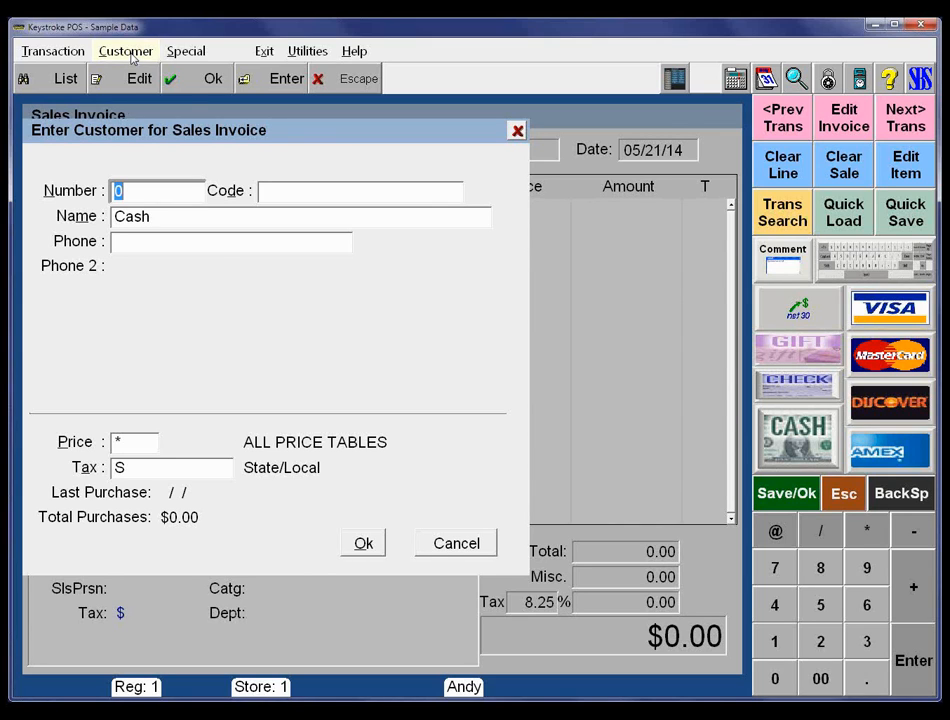
- Go to the Configuration Manager and review the Appearance settings without changing them
click(186, 51)
mouse_move(264, 51)
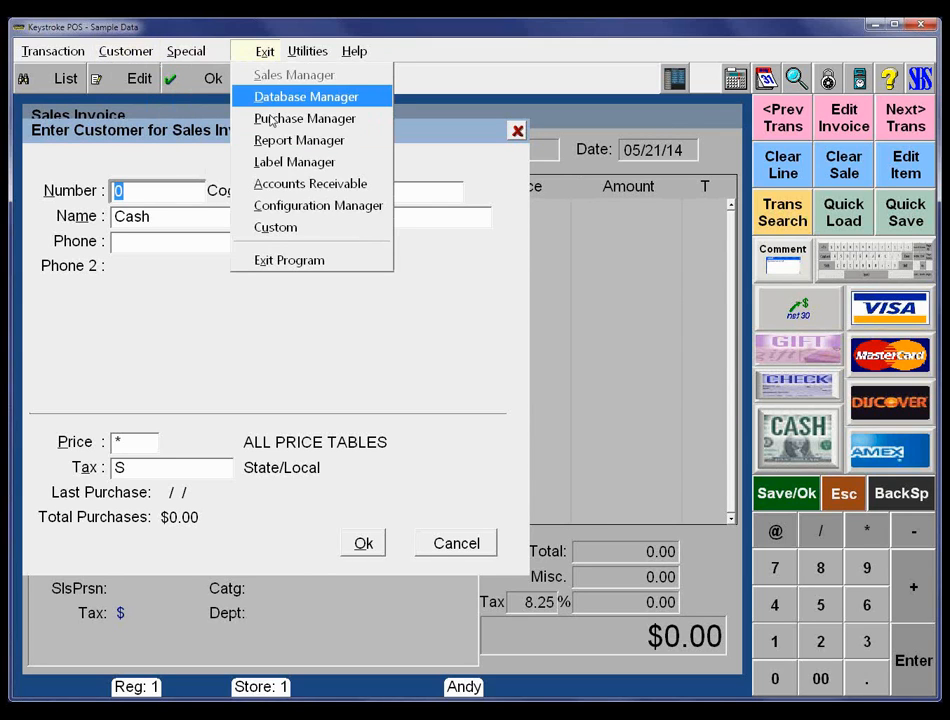
click(270, 210)
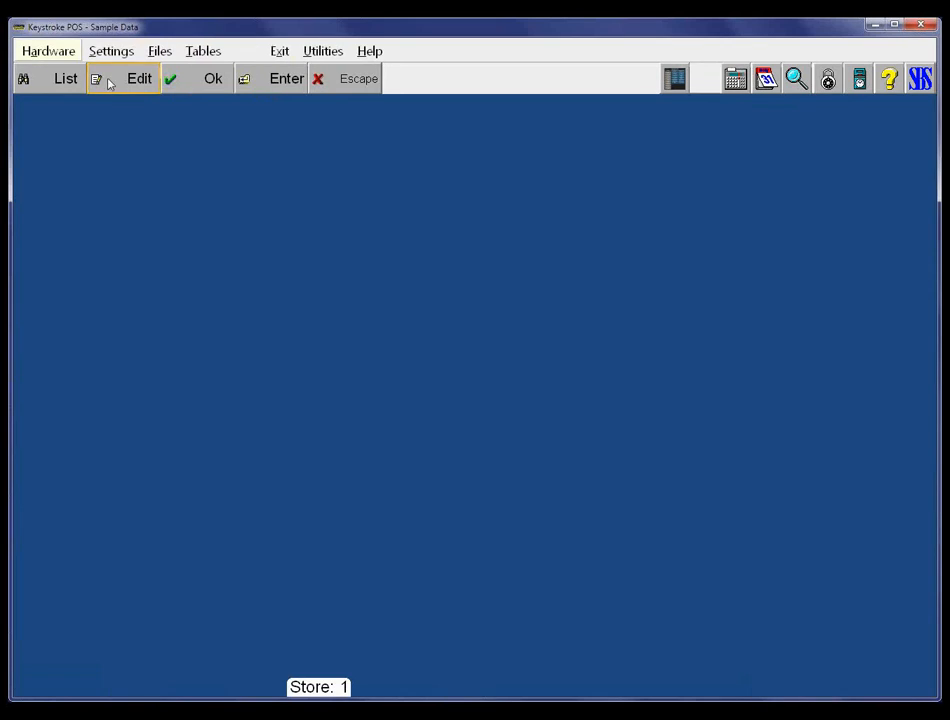
click(113, 56)
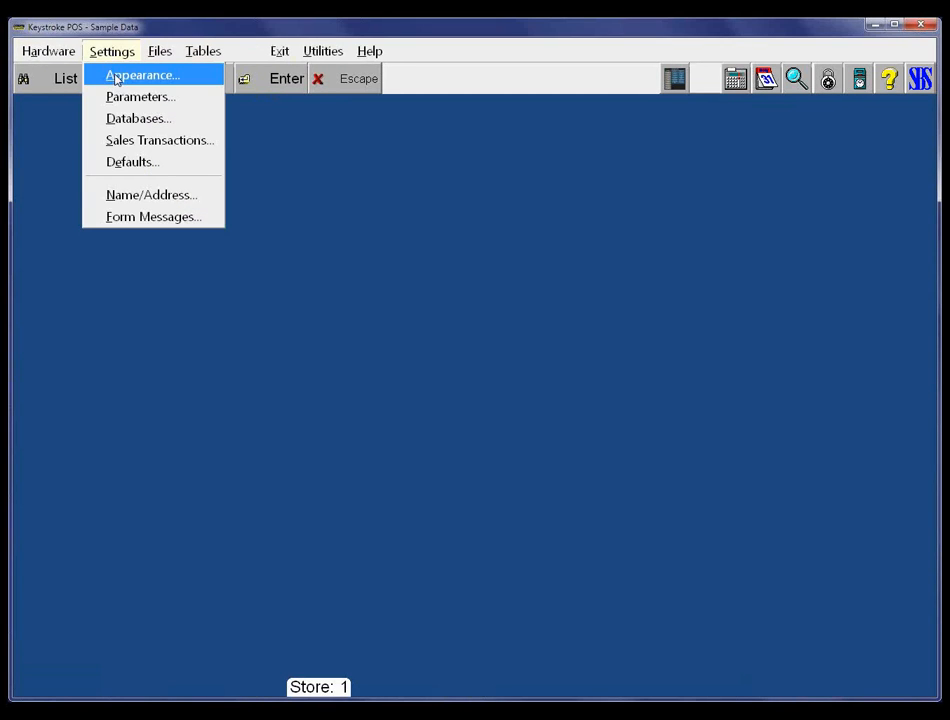
click(135, 75)
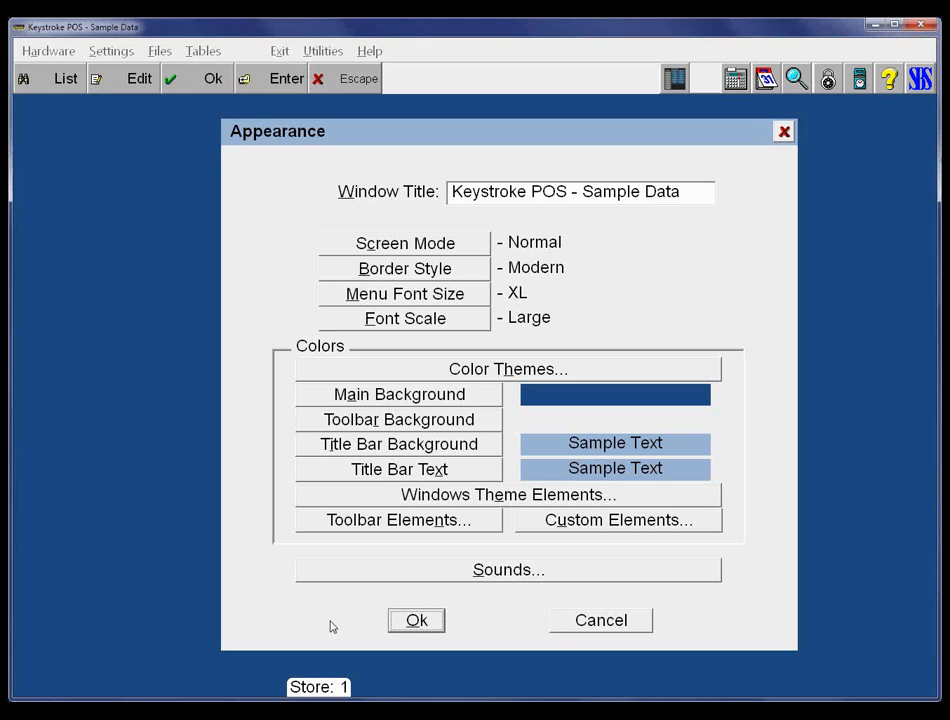
click(420, 620)
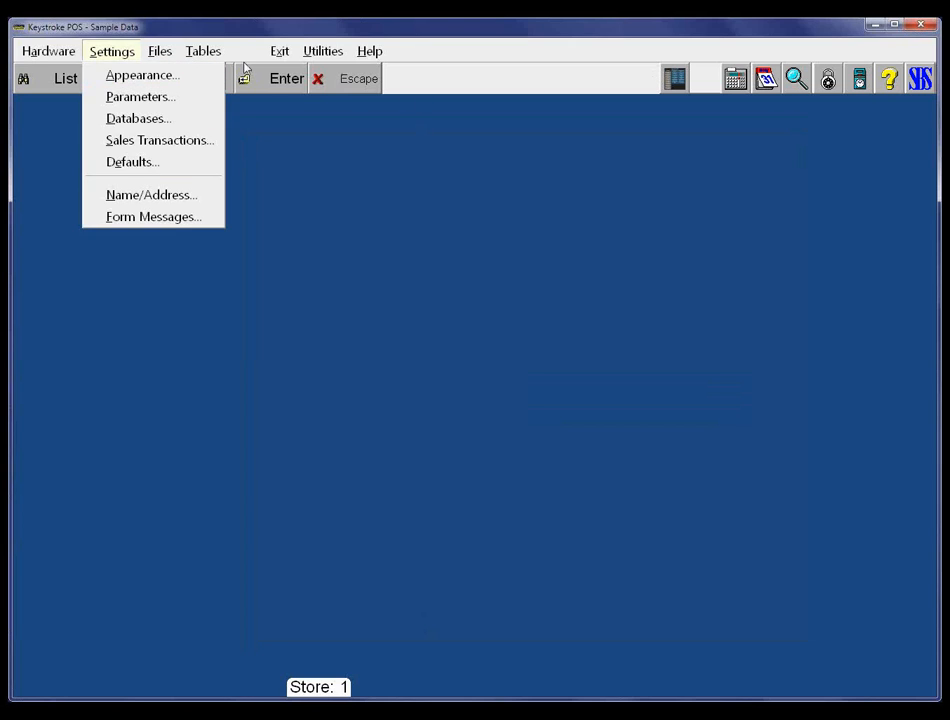
- Switch to the Database Manager and choose to edit the Inventory database
mouse_move(258, 58)
click(281, 104)
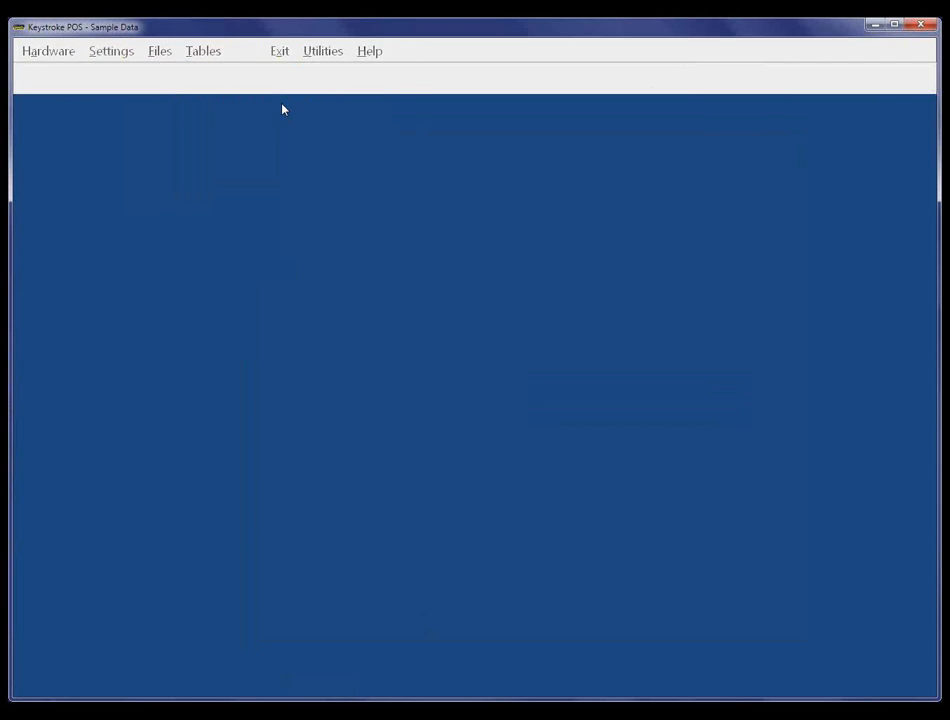
mouse_move(73, 78)
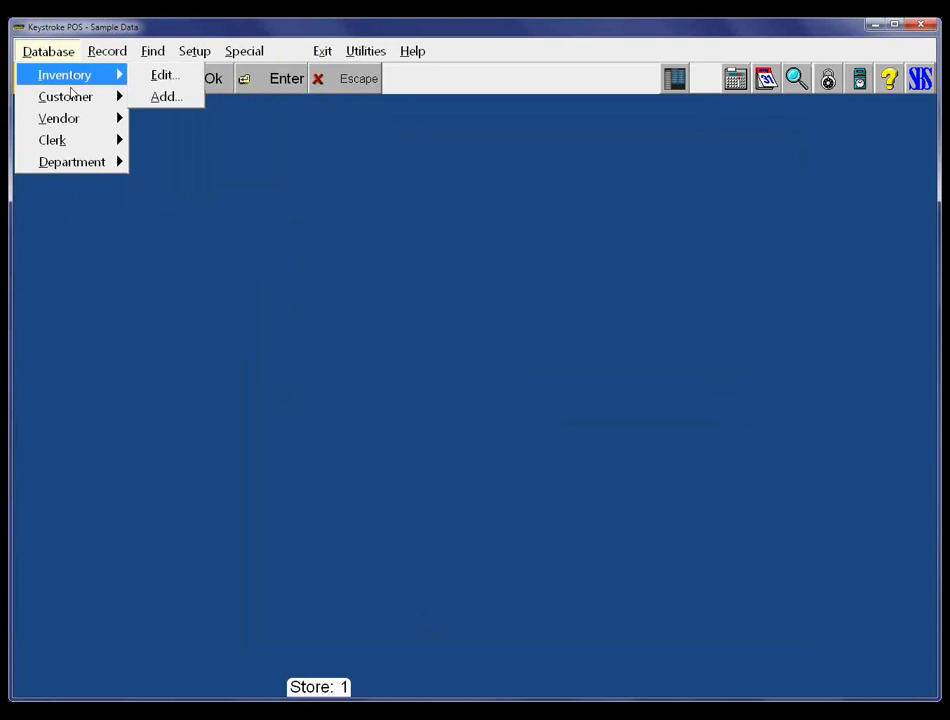
click(141, 77)
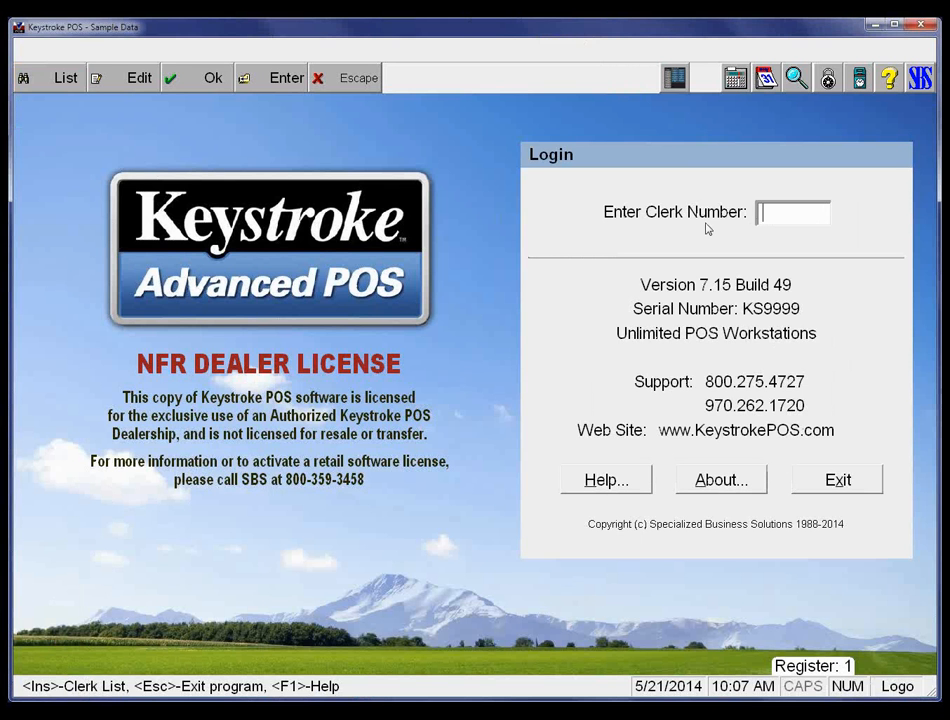
- Log in to Keystroke Advanced POS with the clerk number and go to its configuration settings
text(1)
key(Return)
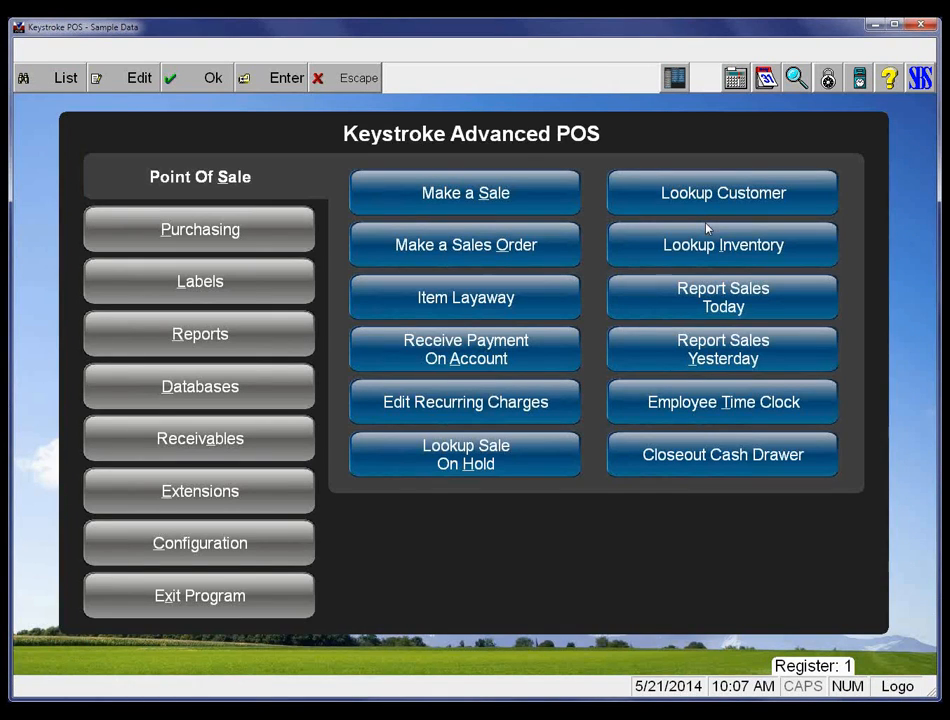
key(c)
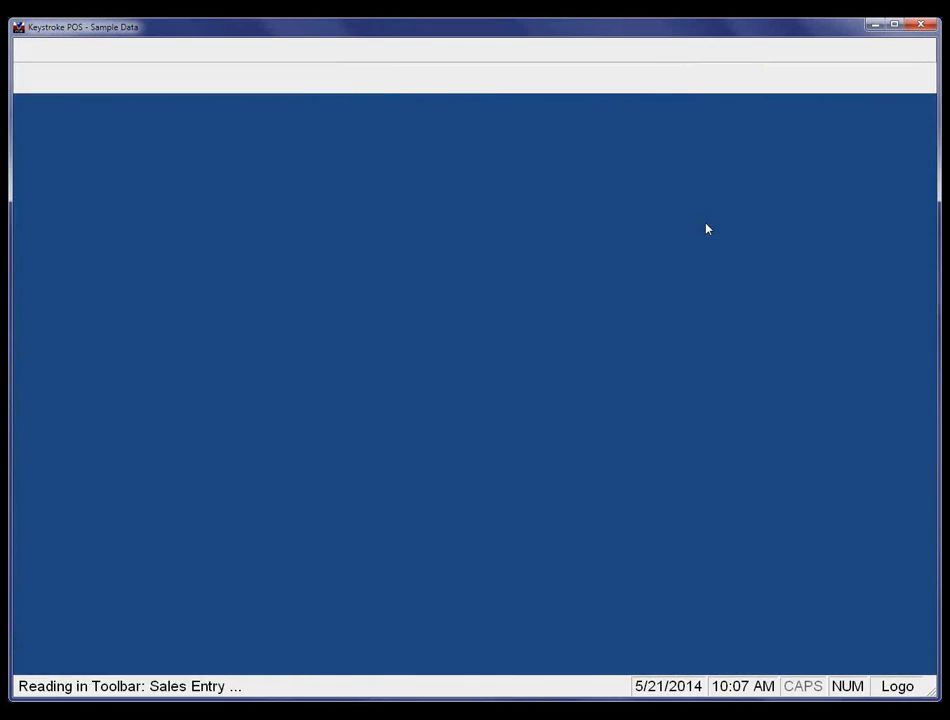
key(Return)
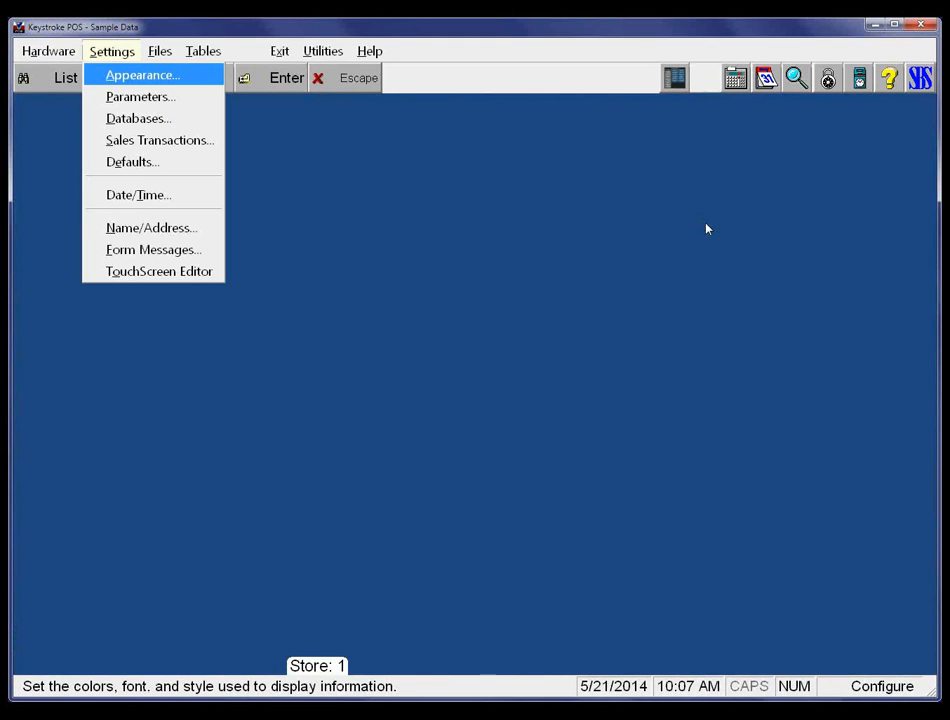
- Set the toolbar file in the Appearance settings to TBExp.dat and leave the dialog
key(Down)
key(Down)
key(Down)
key(Up)
key(Up)
key(Up)
key(Return)
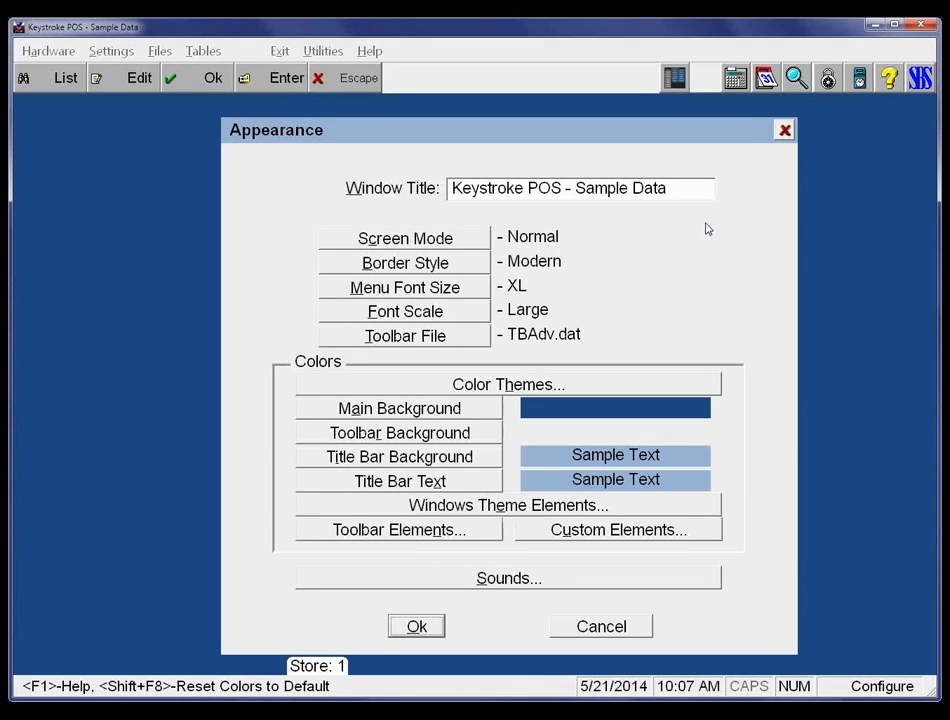
click(412, 340)
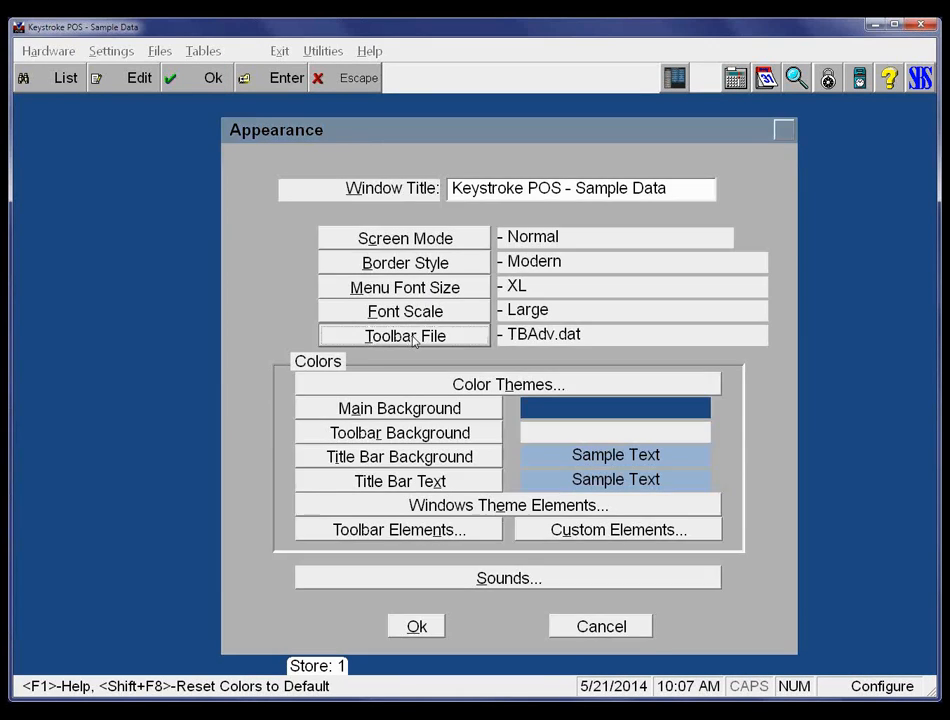
key(Down)
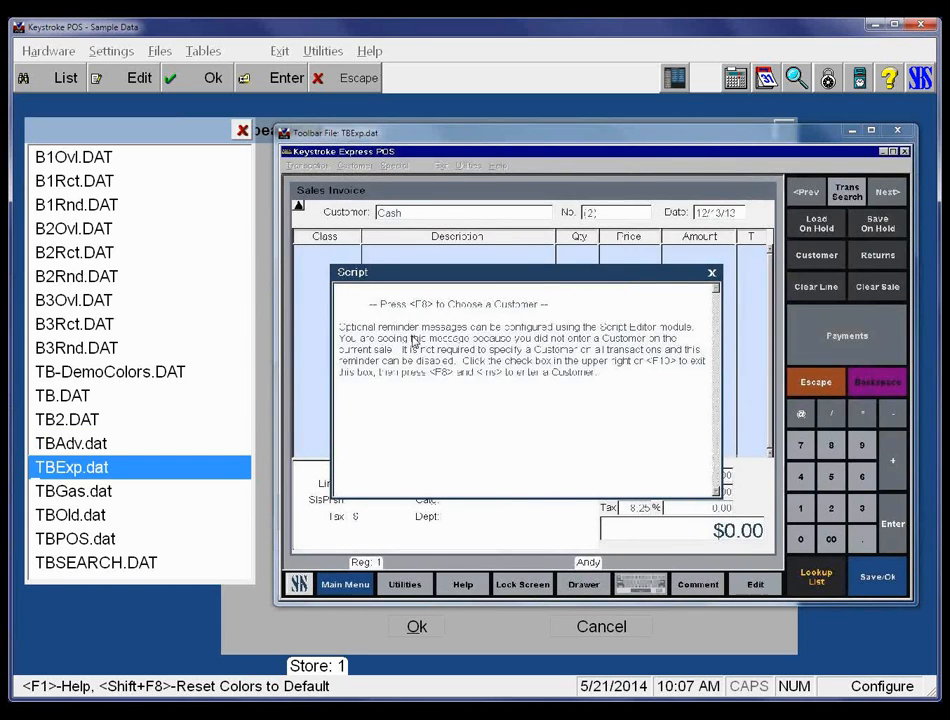
key(Return)
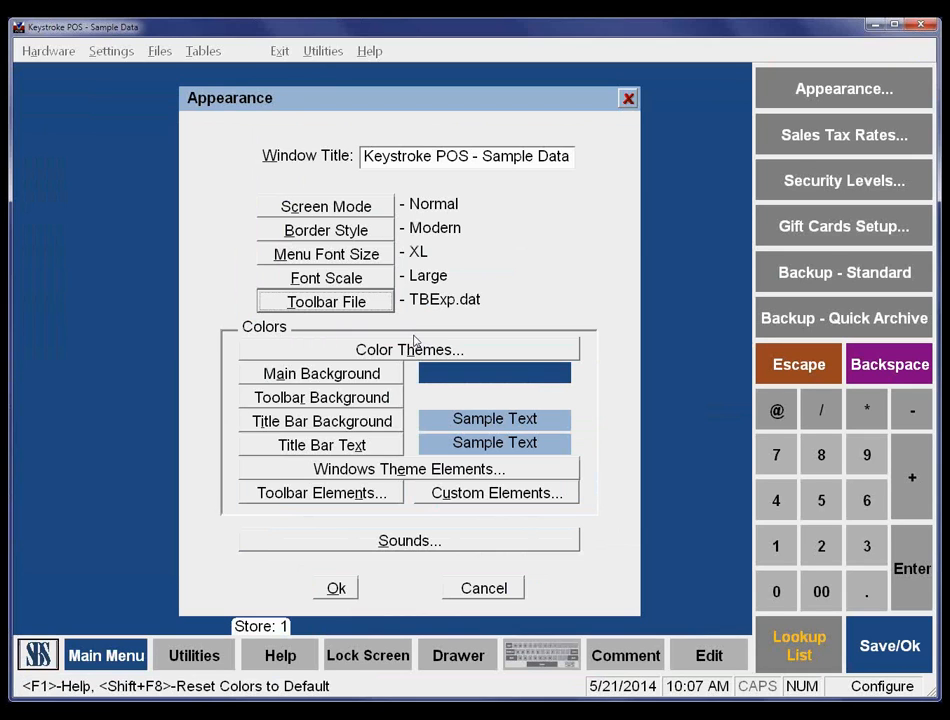
key(Escape)
- Switch to the Sales Manager and show the on-screen keyboard for the sales invoice's customer entry
mouse_move(283, 56)
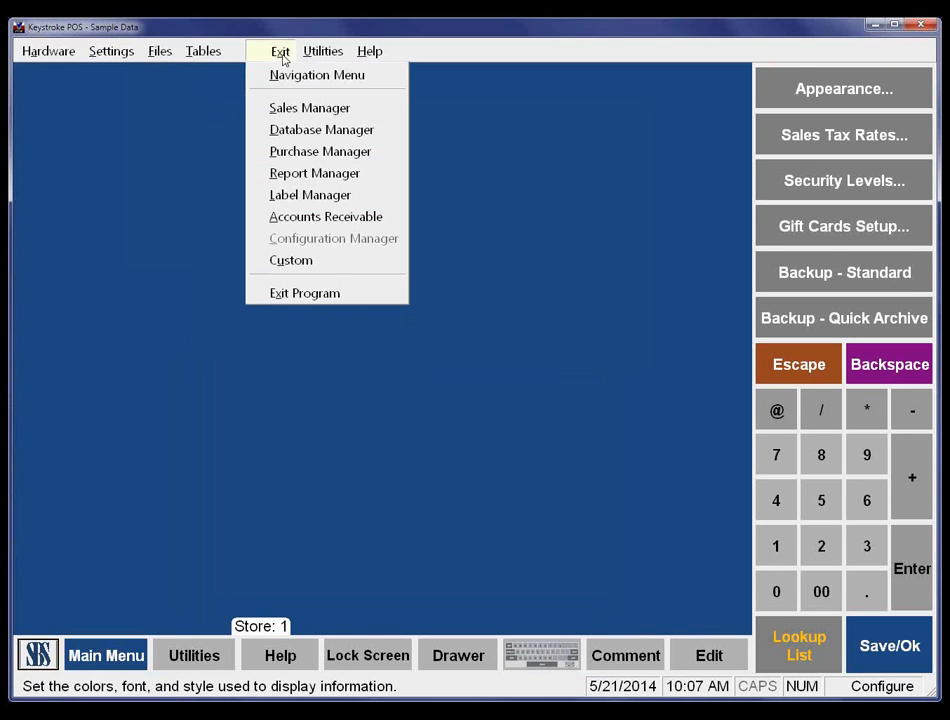
click(289, 109)
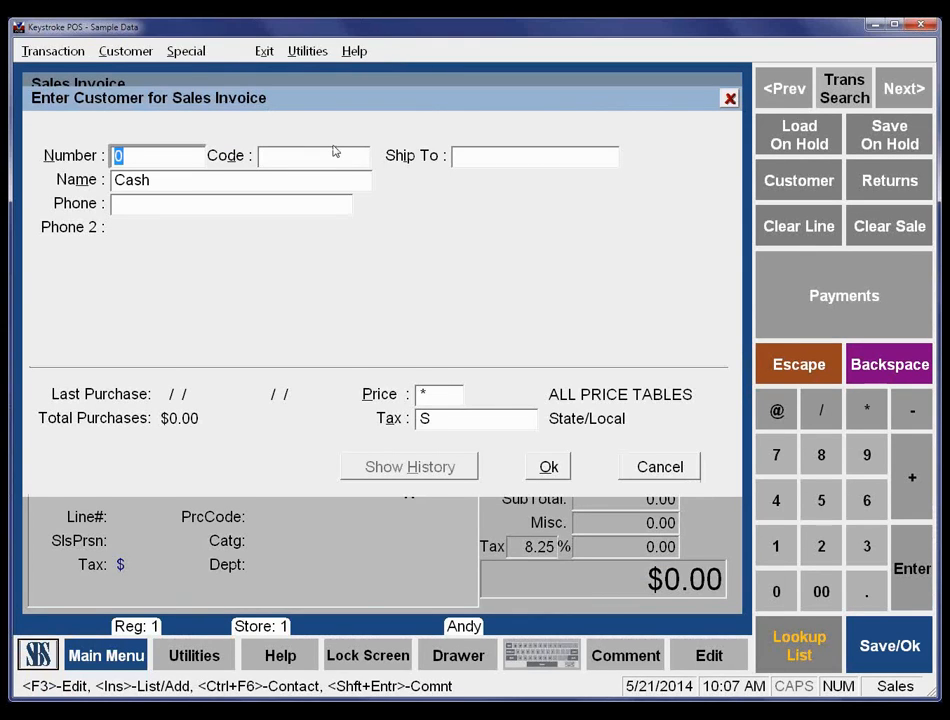
click(533, 660)
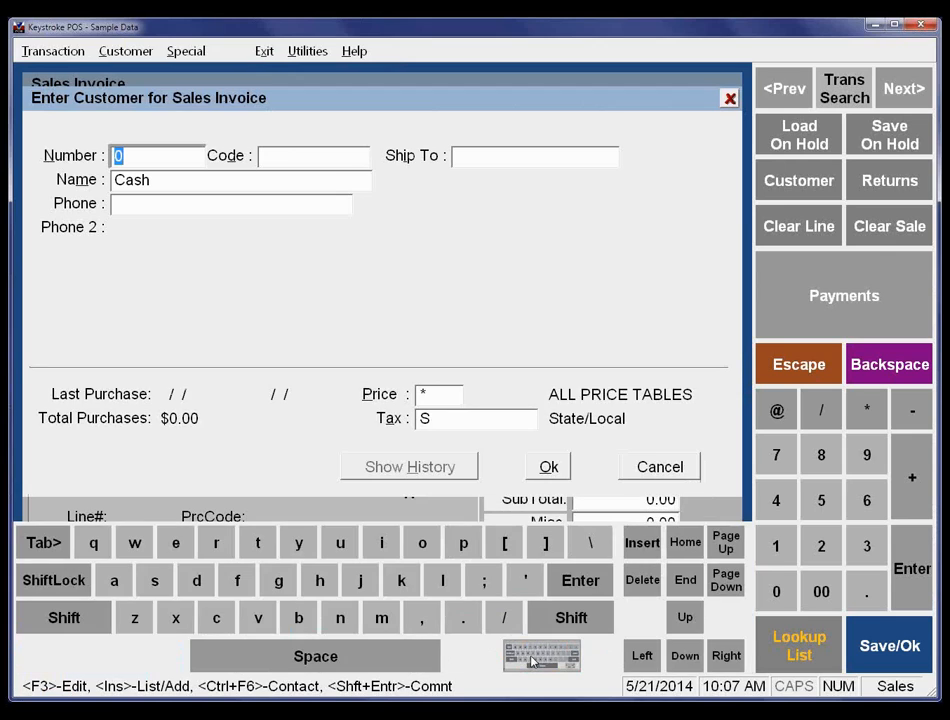
- View a blank new customer record with the on-screen keyboard hidden, and return to the sales invoice without saving it
click(160, 162)
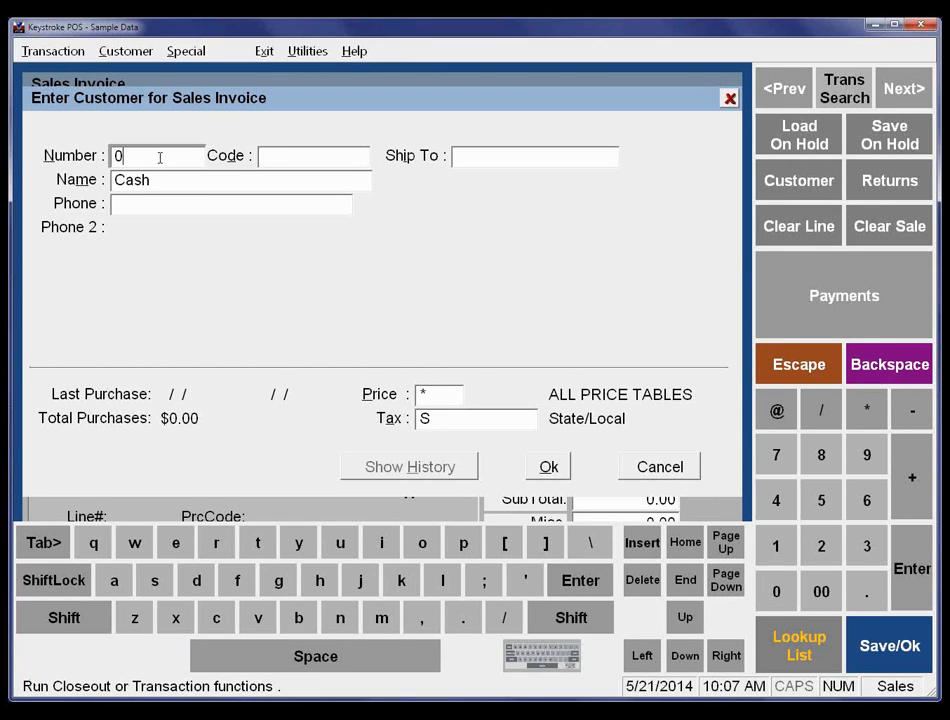
key(ctrl+Insert)
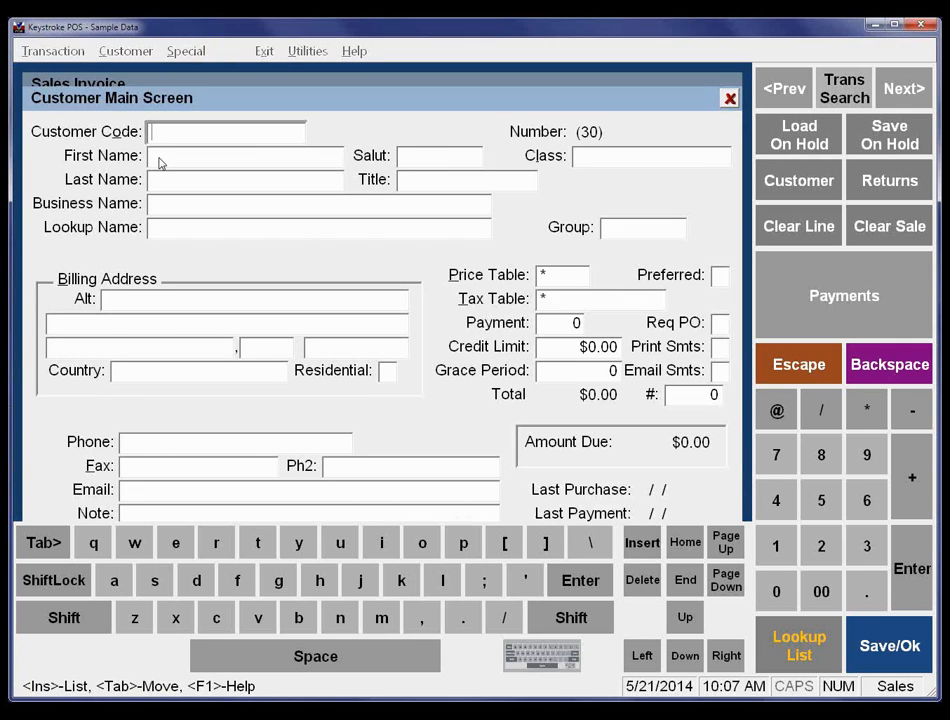
click(541, 655)
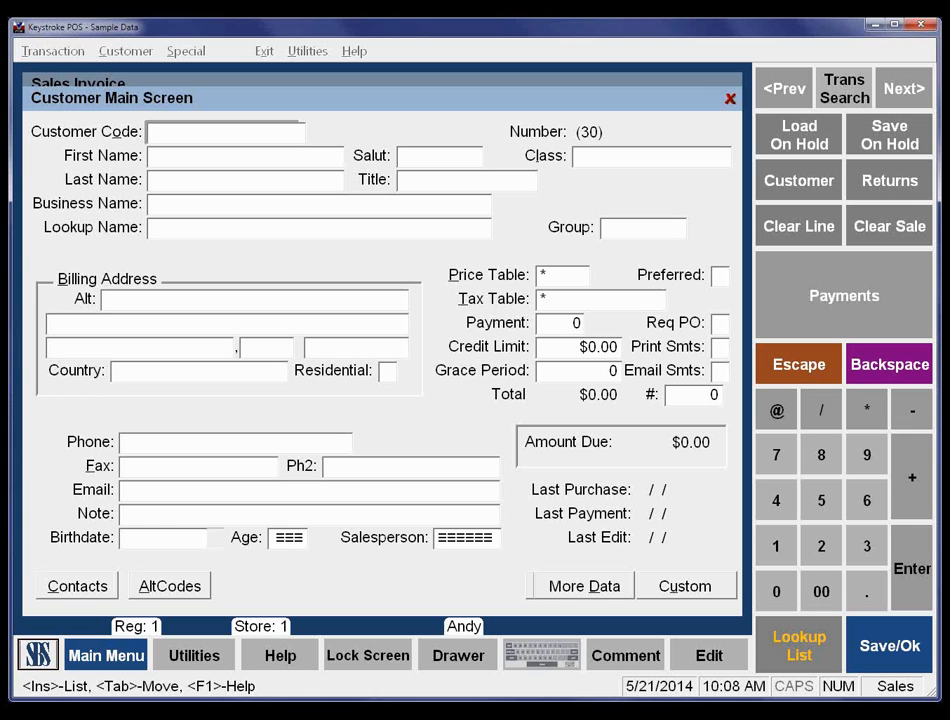
key(Escape)
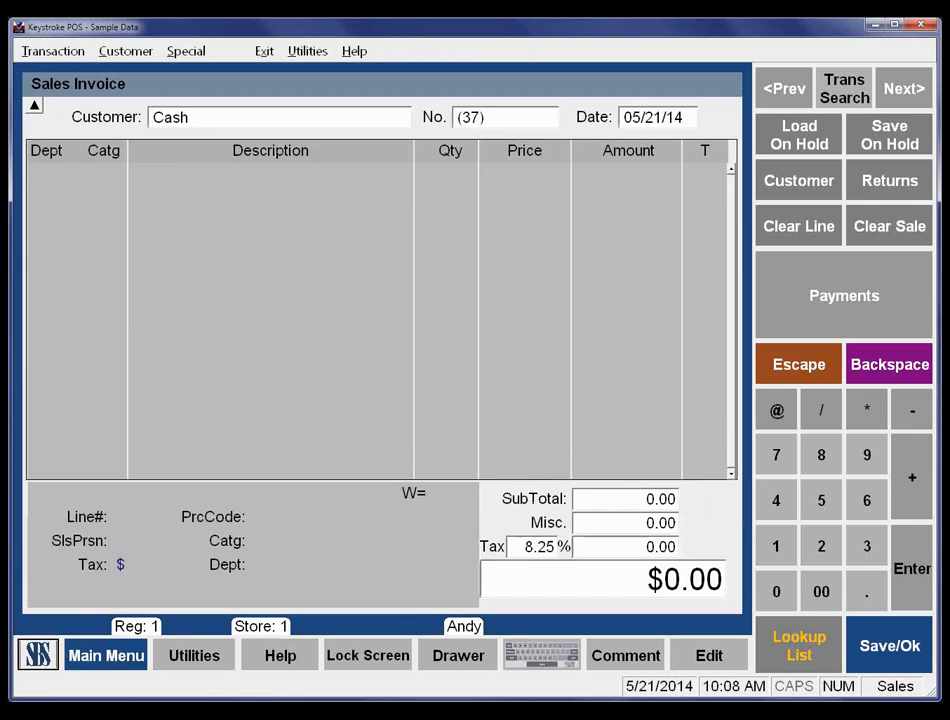
key(Escape)
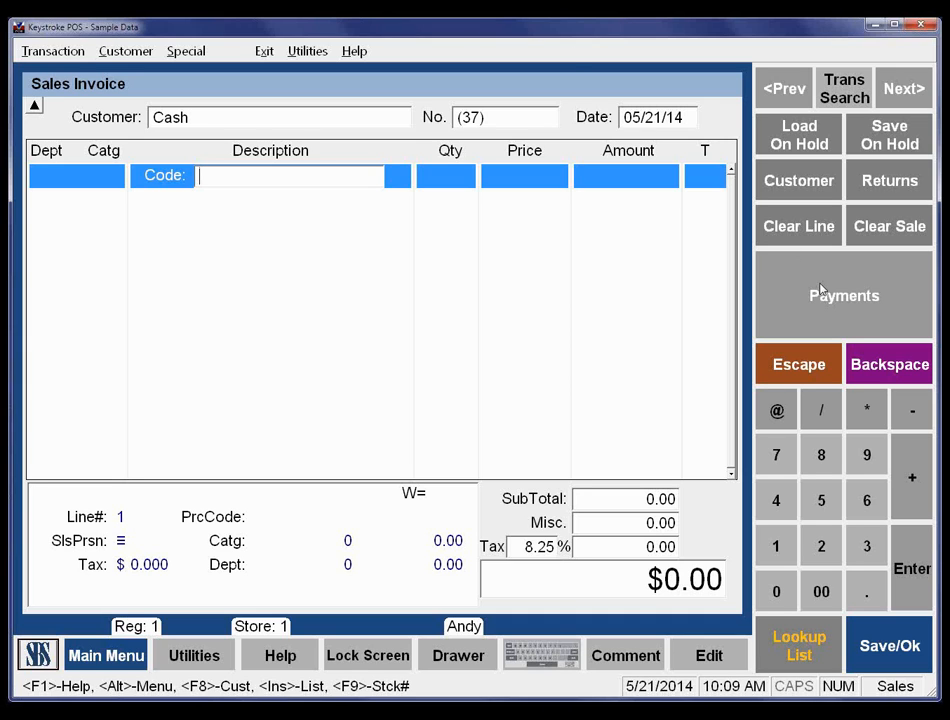
- Inspect the Payments toolbar button's settings in the Keystroke Button Editor and close it unchanged
key(alt+Tab)
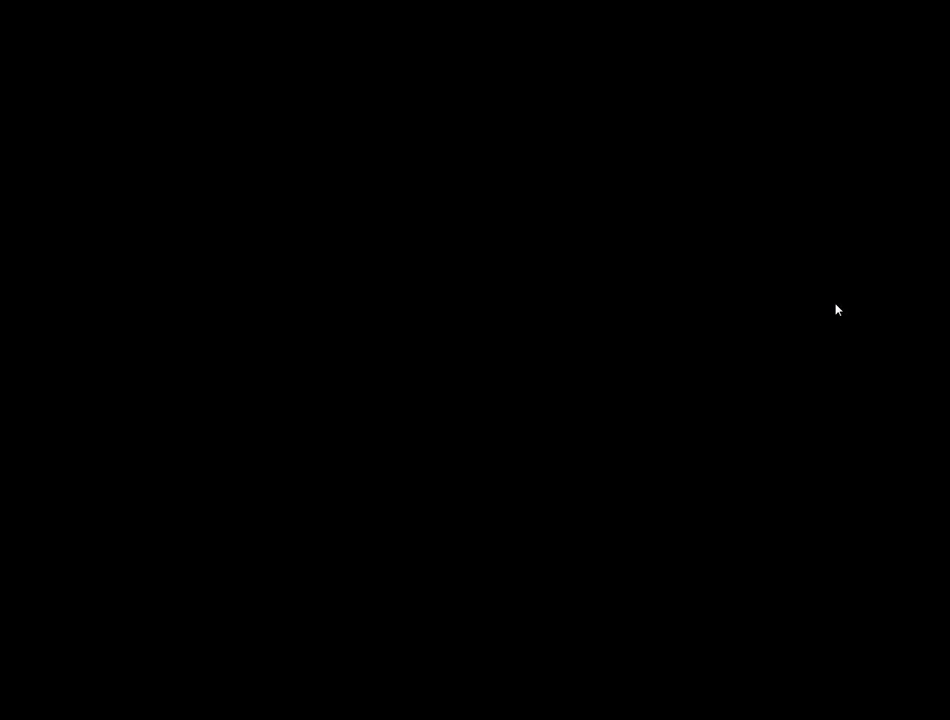
right_click(838, 310)
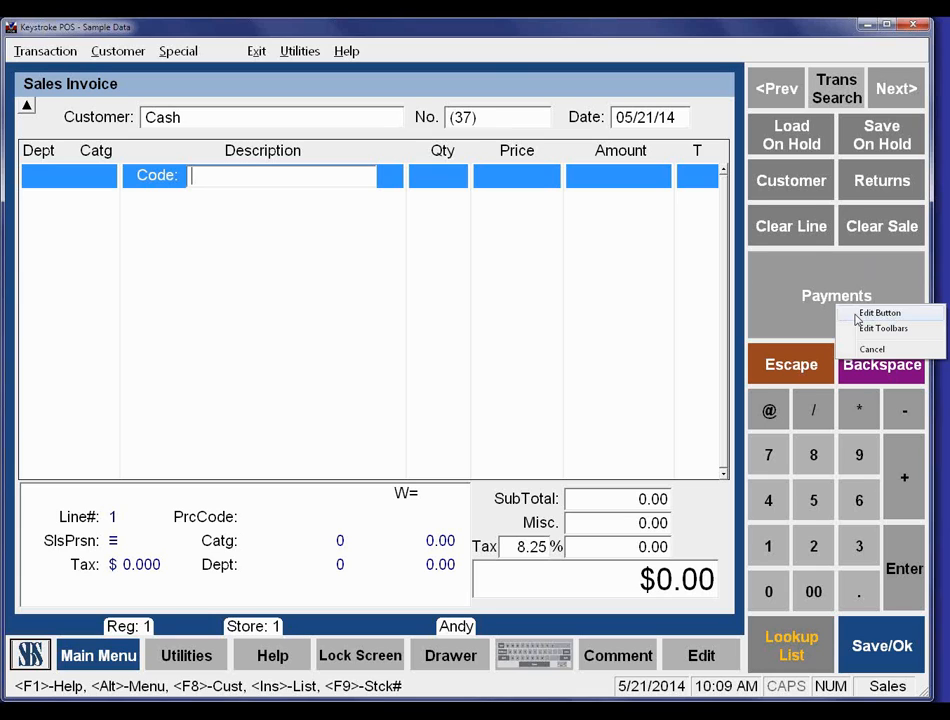
click(860, 313)
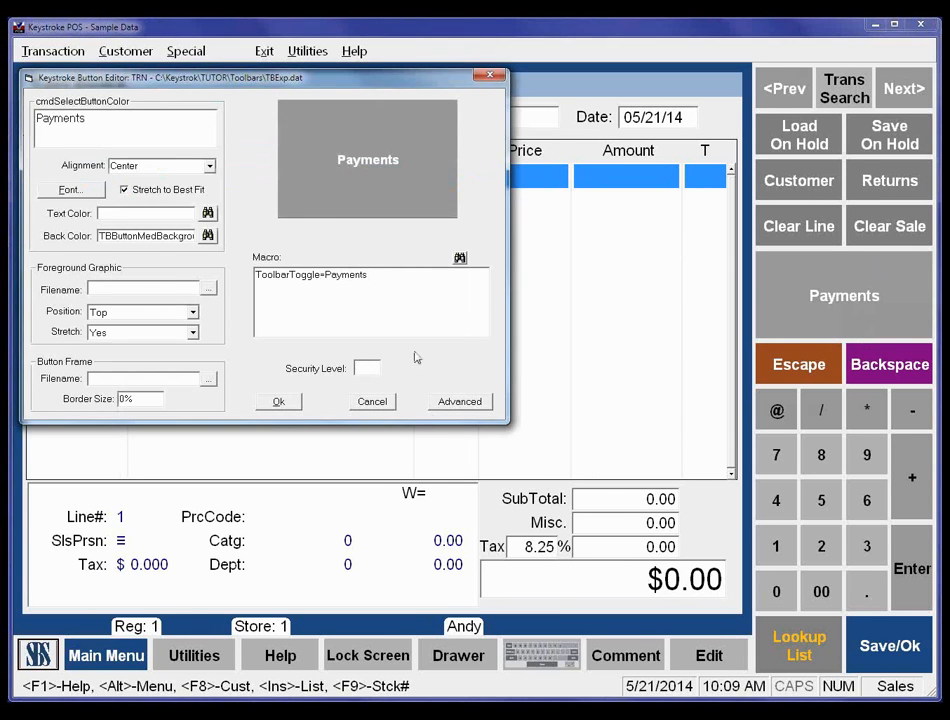
click(490, 75)
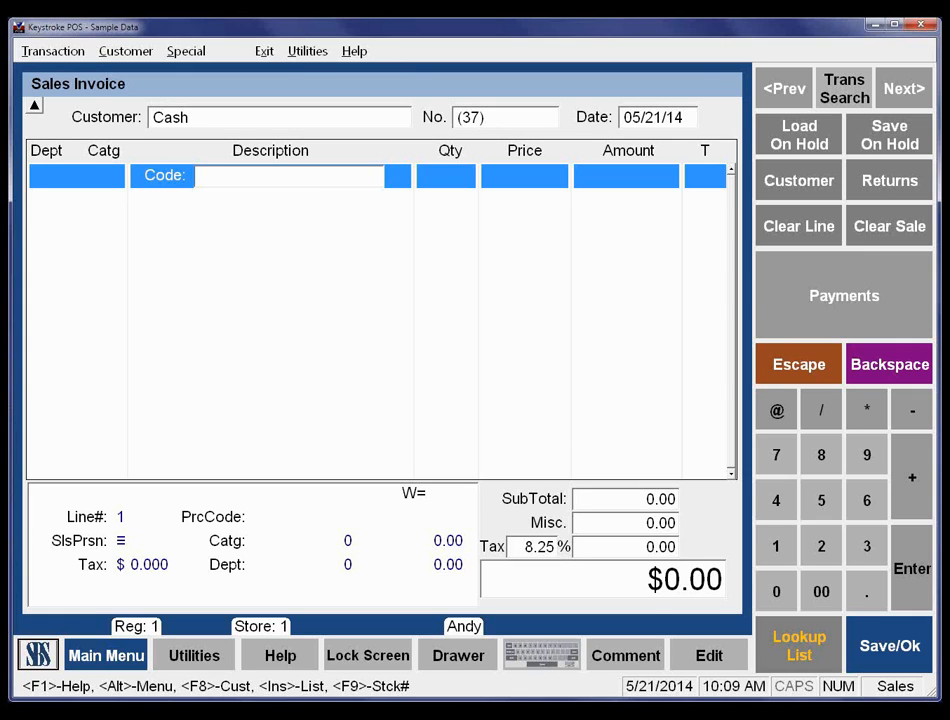
- Expand the Main Menu toolbar button to view its options and dismiss them
click(110, 656)
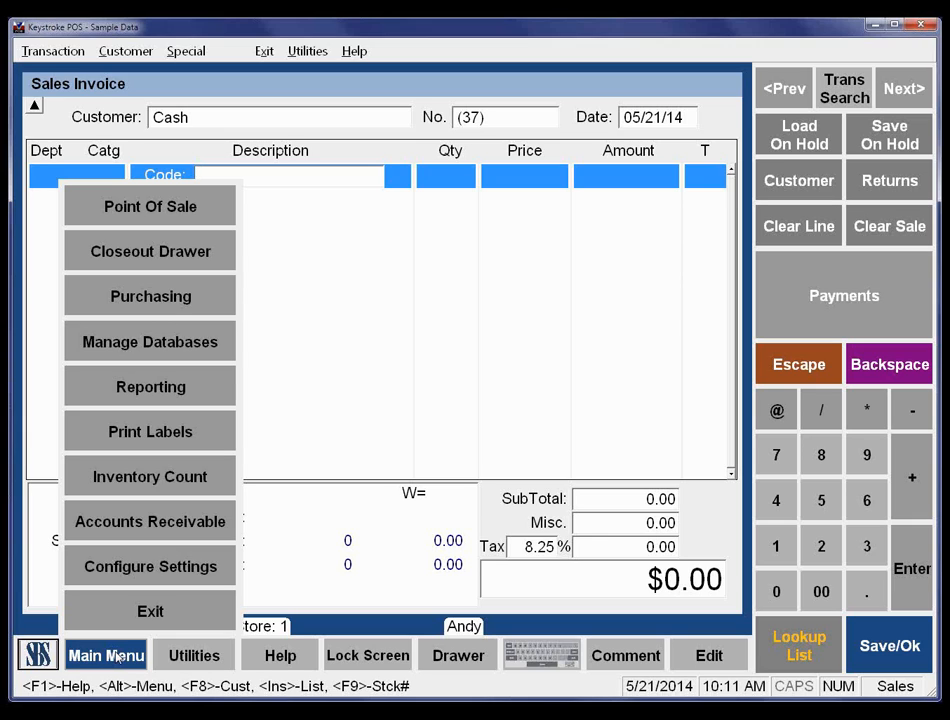
click(500, 358)
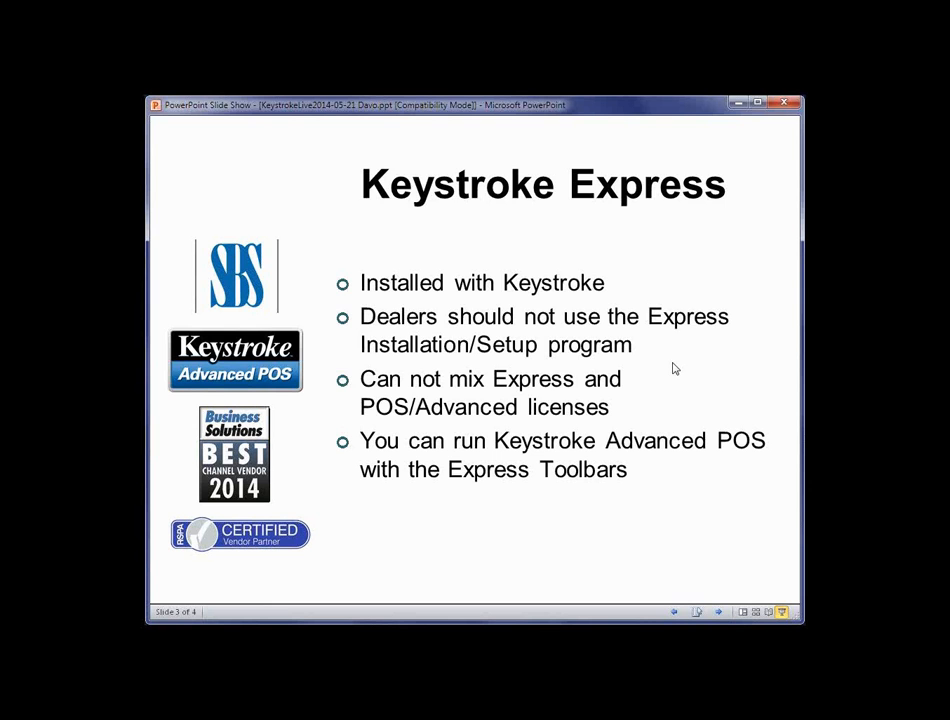
click(677, 364)
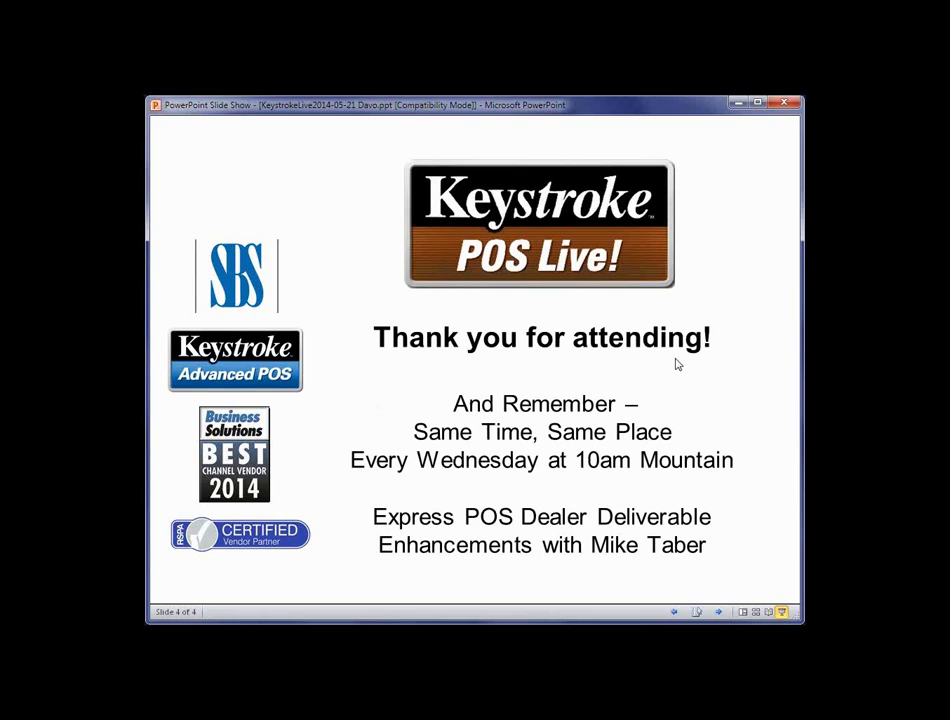